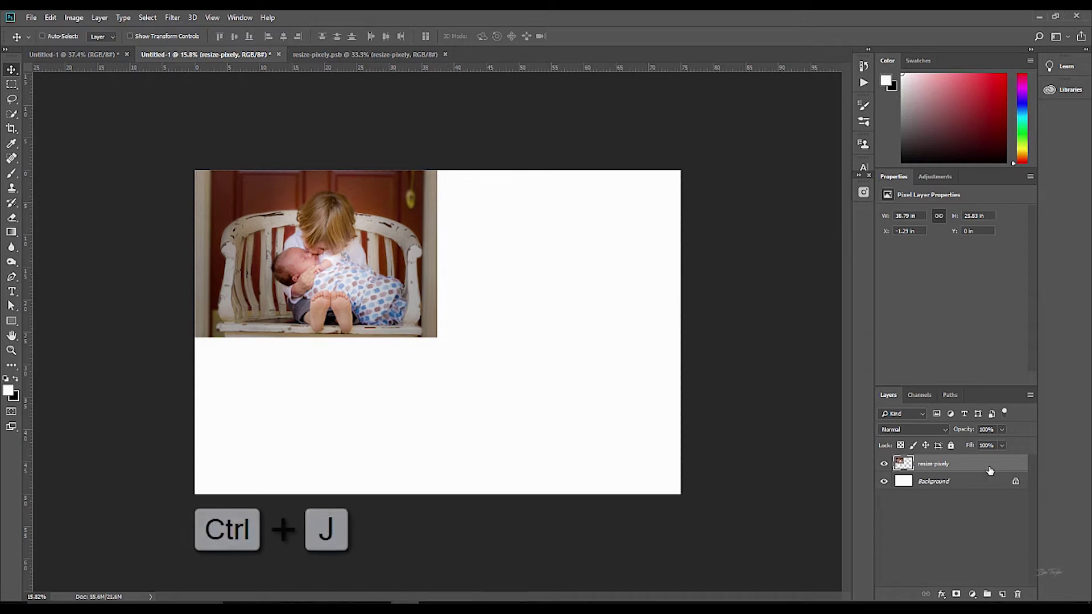
Duplicate the resize-pixely layer and move the copy beside the original, flush with the canvas's right edge.
key("ctrl+j")
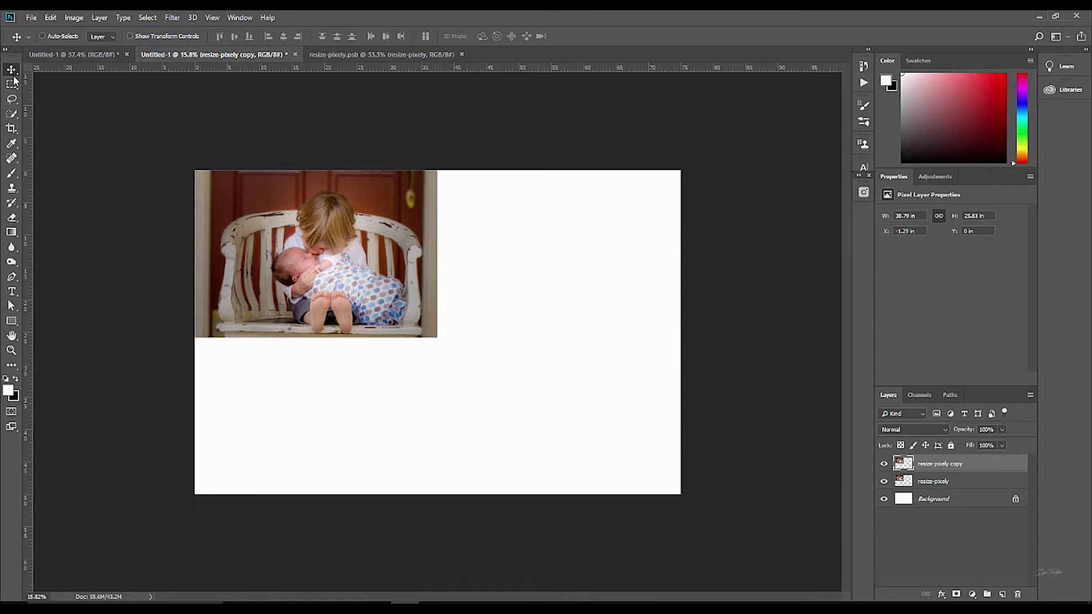
left_click_drag(366, 300, 609, 297)
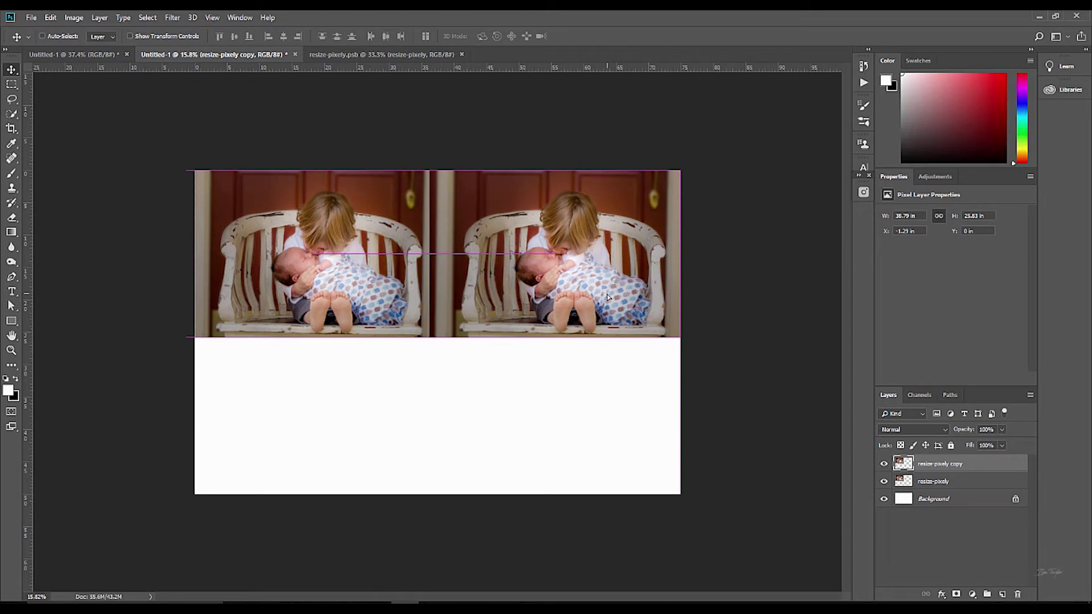
Scale the copied pixel layer down to about 8.8 × 5.9 in, keeping its lower-left corner fixed.
key("ctrl+t")
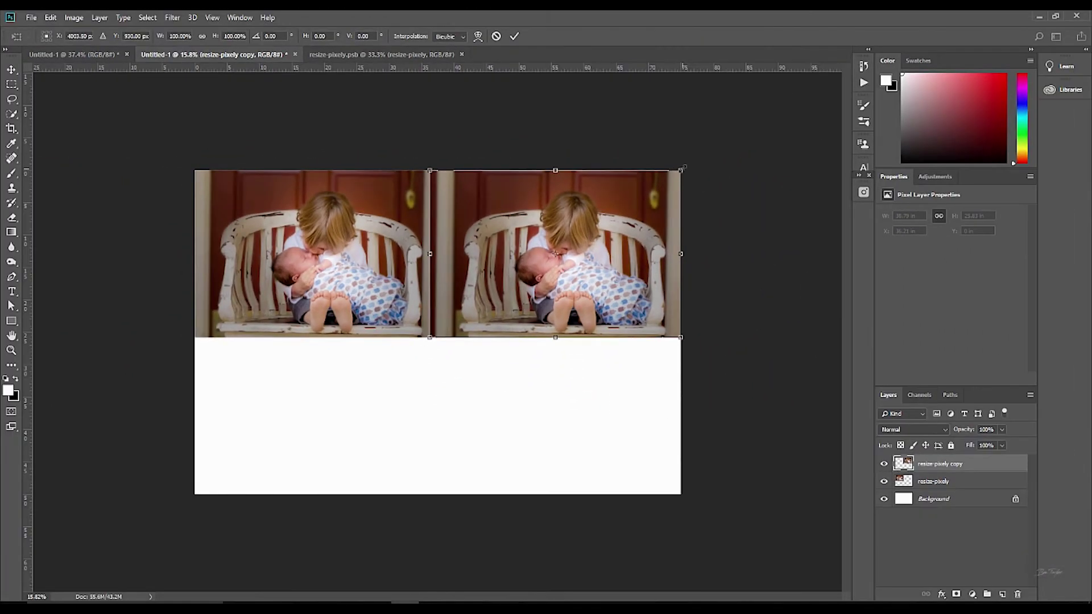
left_click_drag(681, 168, 488, 297)
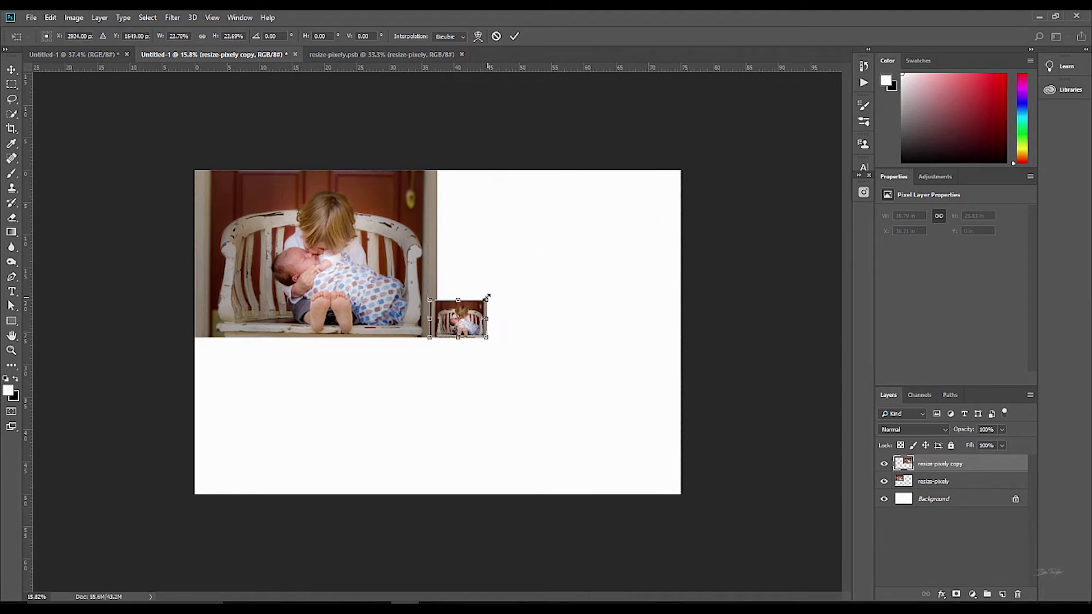
left_click(515, 37)
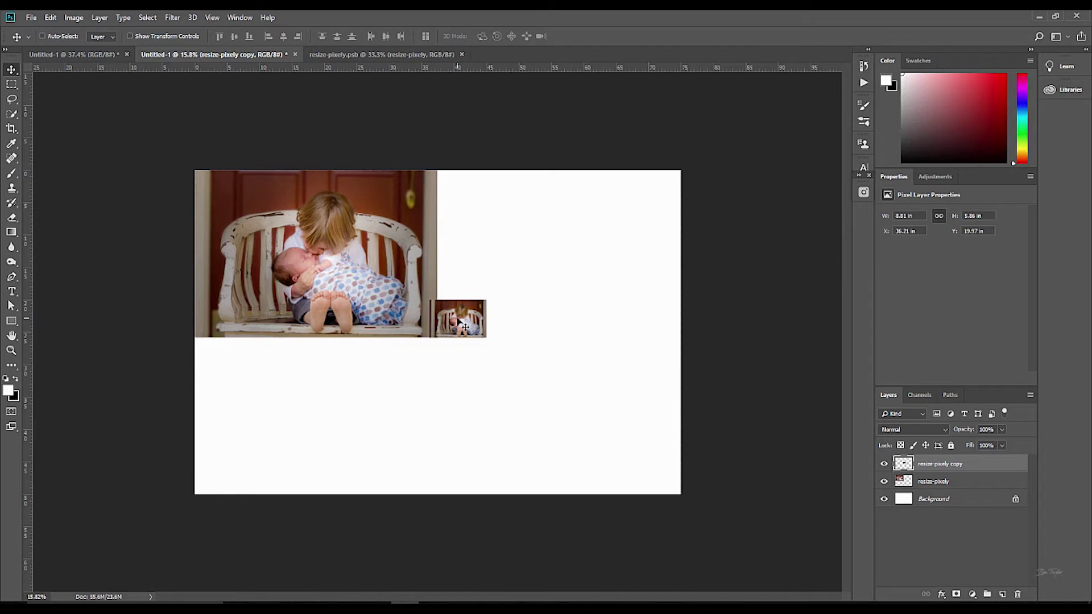
Enlarge the shrunken pixel copy to about 38.9 × 25.9 in so it matches the original photo's size.
key("ctrl+t")
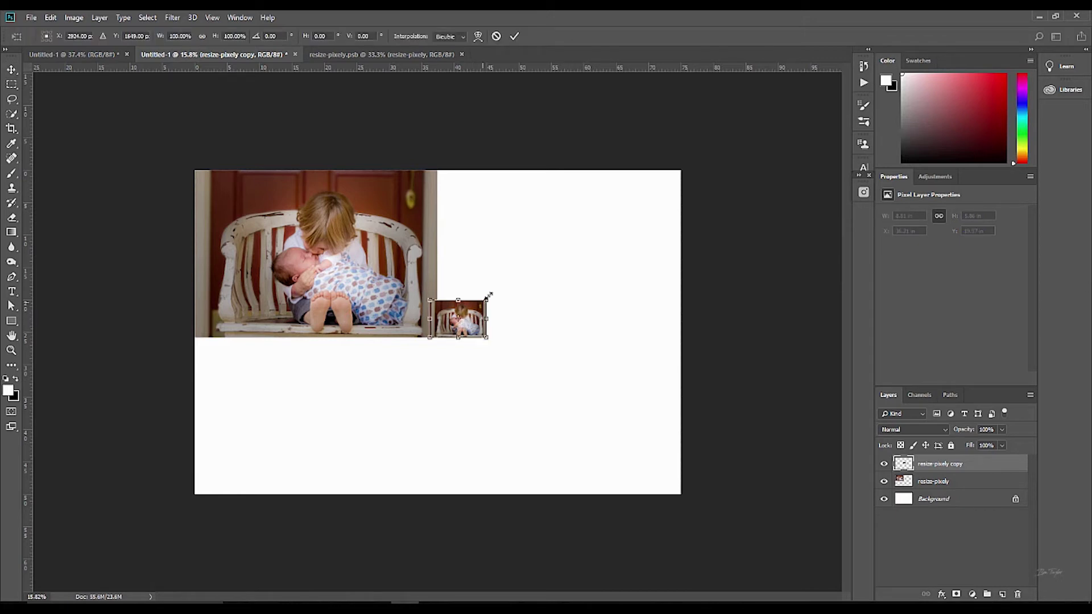
left_click_drag(487, 299, 683, 170)
left_click(515, 36)
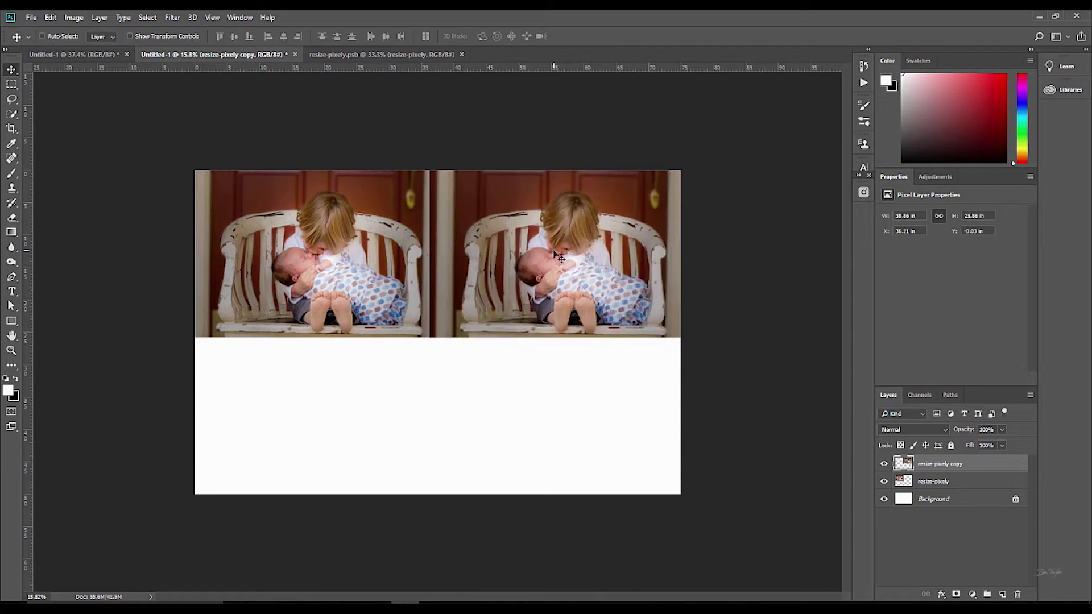
Examine the rescaled pixel copy and the original photo up close to compare their sharpness and detail.
left_click_drag(559, 257, 646, 238)
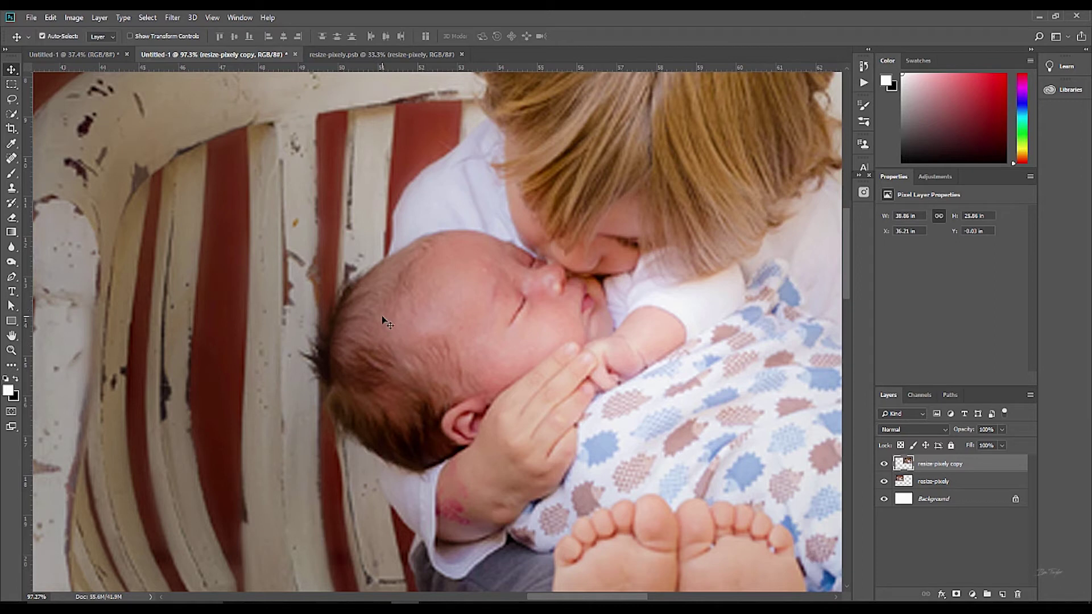
scroll(387, 323, "down", 4)
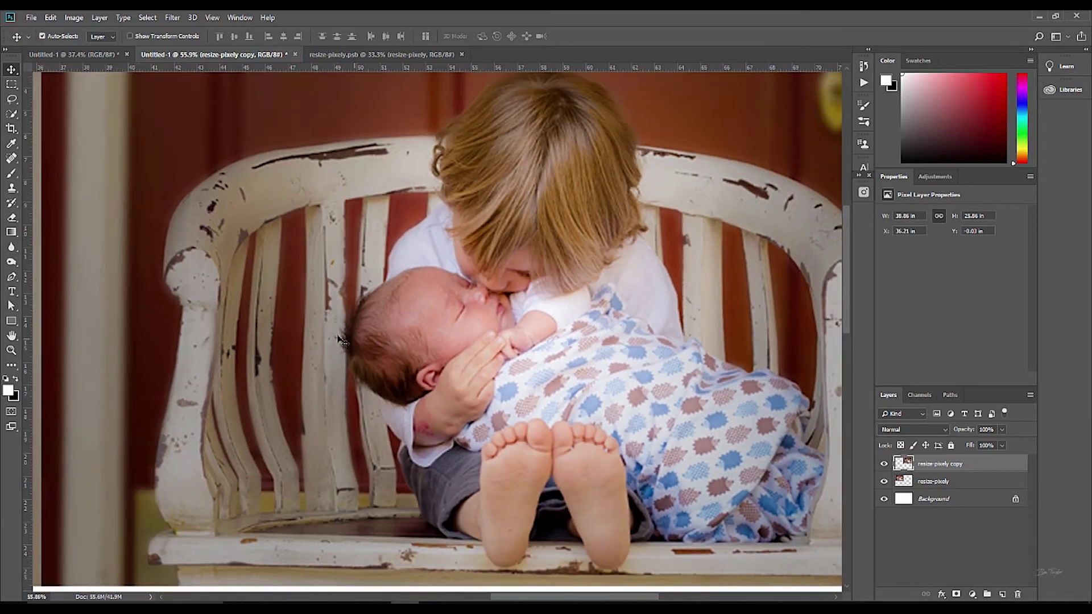
left_click_drag(230, 331, 775, 334)
mouse_move(271, 373)
left_mouse_down()
mouse_move(451, 370)
mouse_move(283, 371)
left_mouse_up()
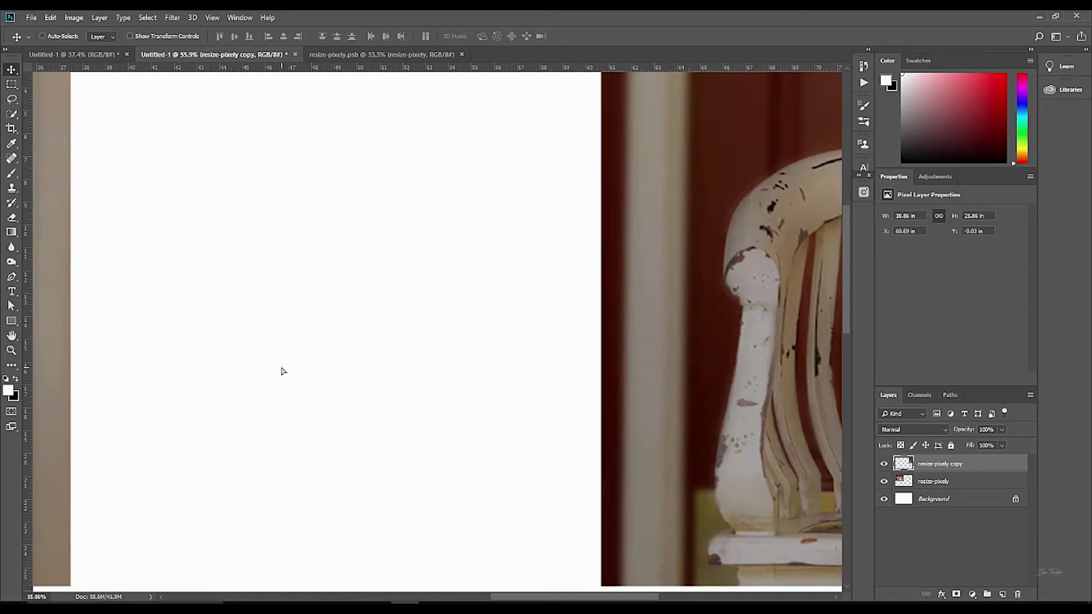
left_click_drag(374, 373, 612, 368)
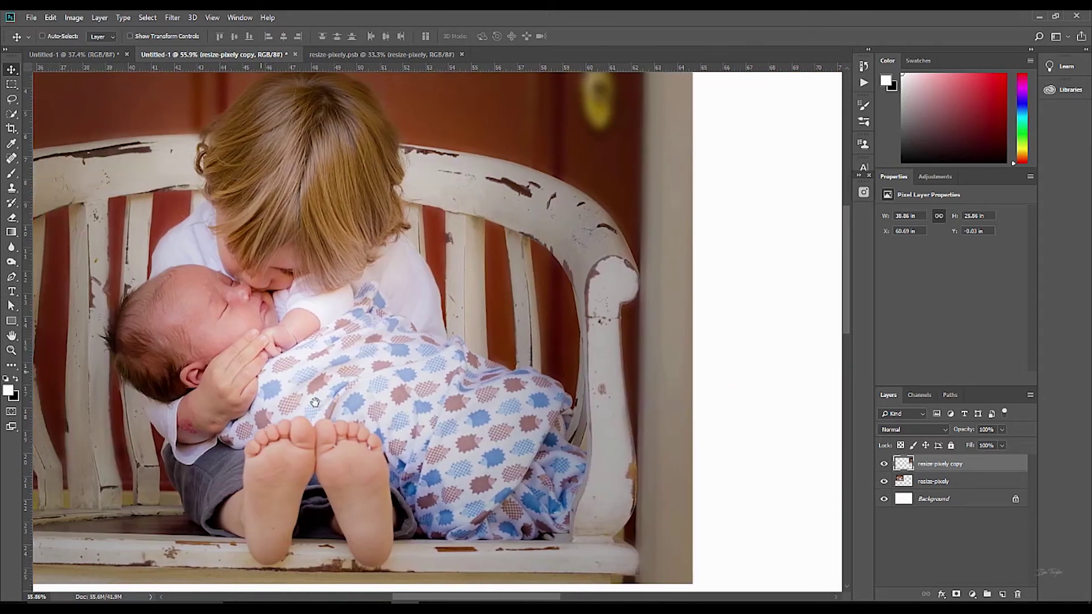
left_click_drag(278, 307, 321, 308)
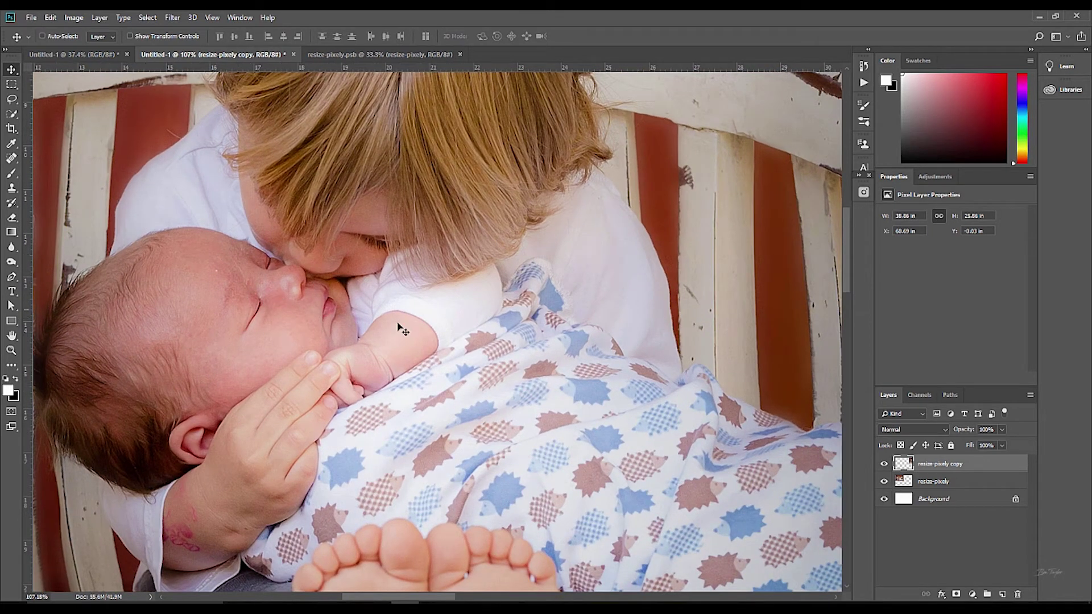
left_click_drag(397, 327, 310, 343)
left_click_drag(605, 310, 467, 311)
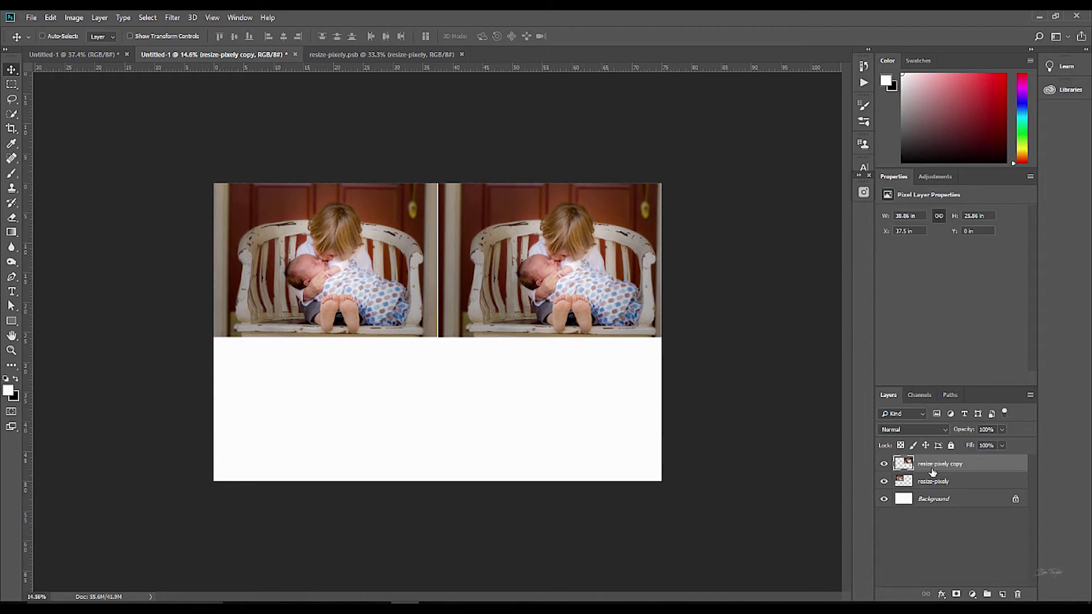
Delete the rescaled copy and place a fresh duplicate of the resize-pixely layer beside the original at X 37.5 in, Y 0 in.
key("Delete")
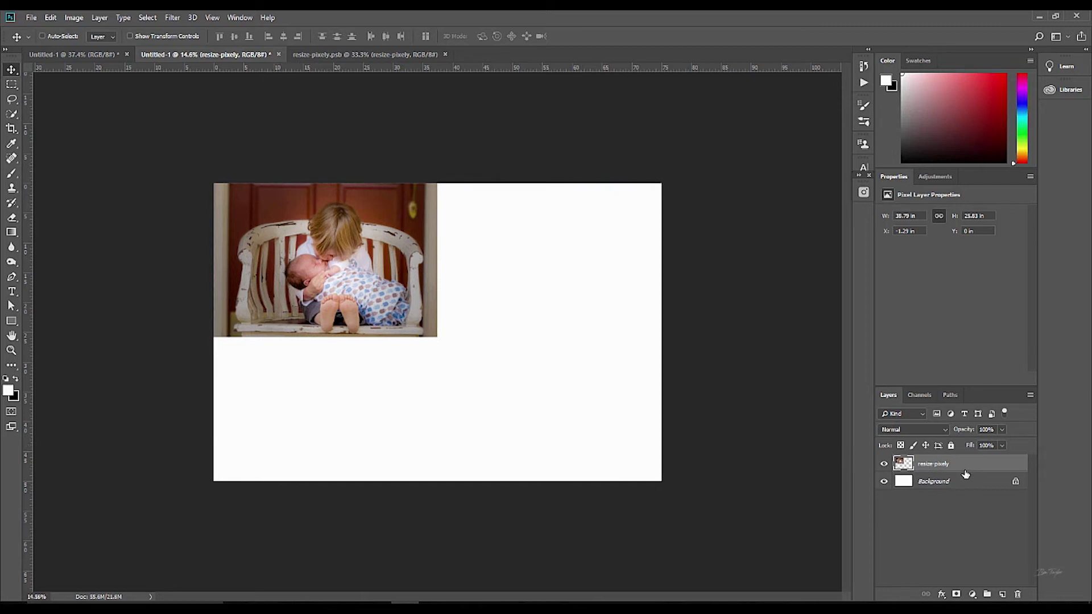
key("ctrl+j")
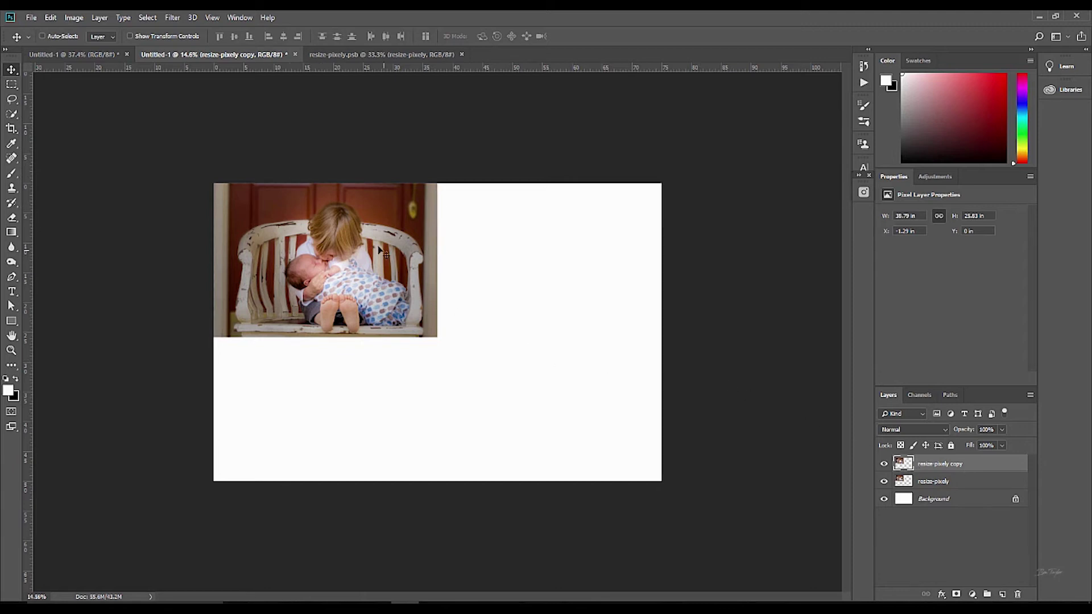
left_click_drag(380, 249, 610, 250)
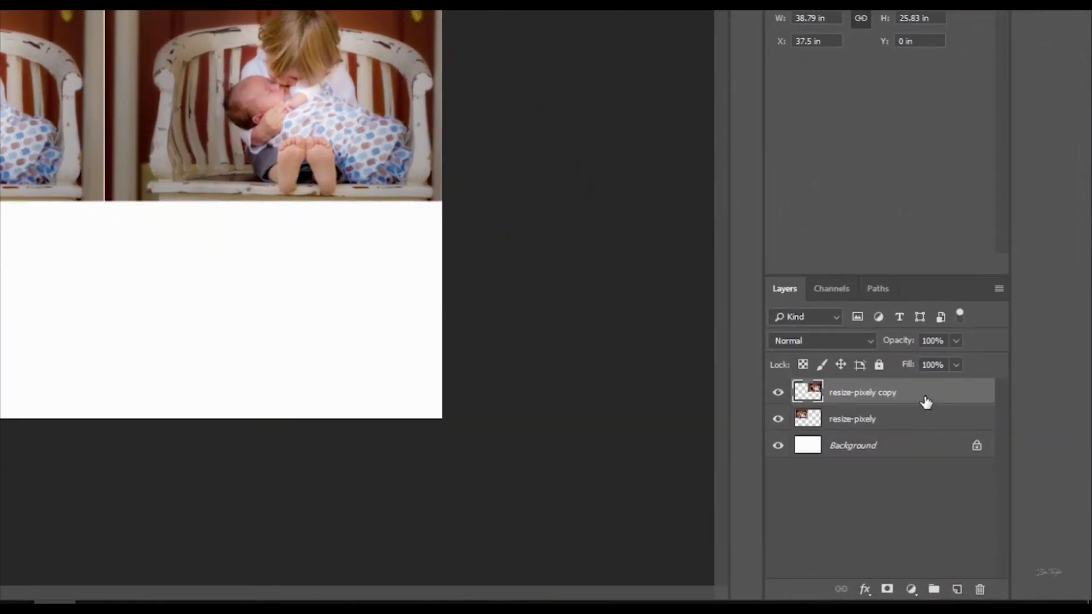
Convert the resize-pixely copy layer to a smart object and scale it down to about 7.8 × 5.2 in.
right_click(953, 434)
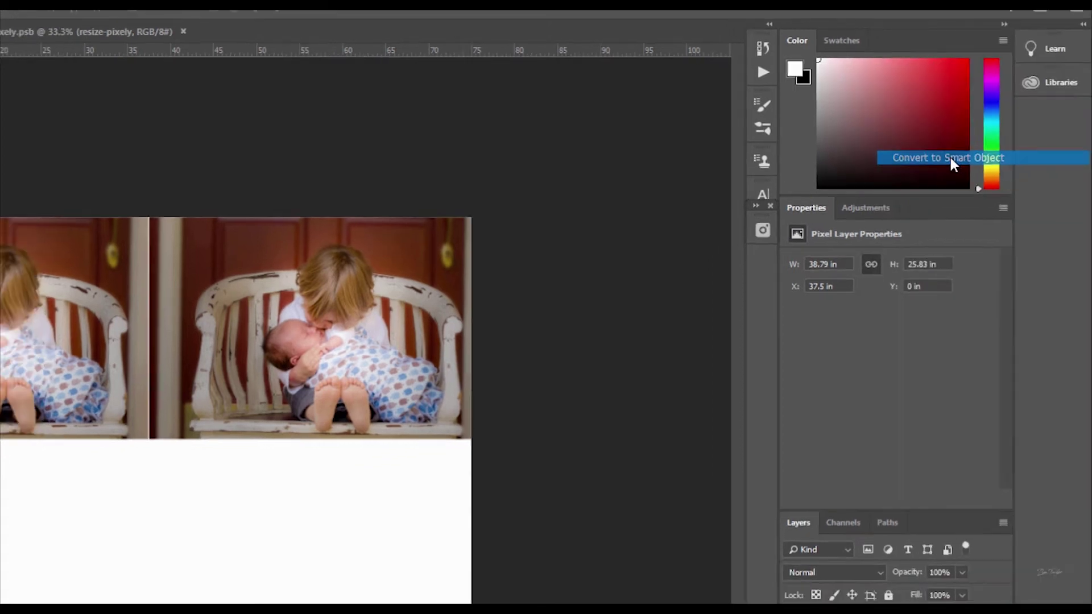
left_click(944, 159)
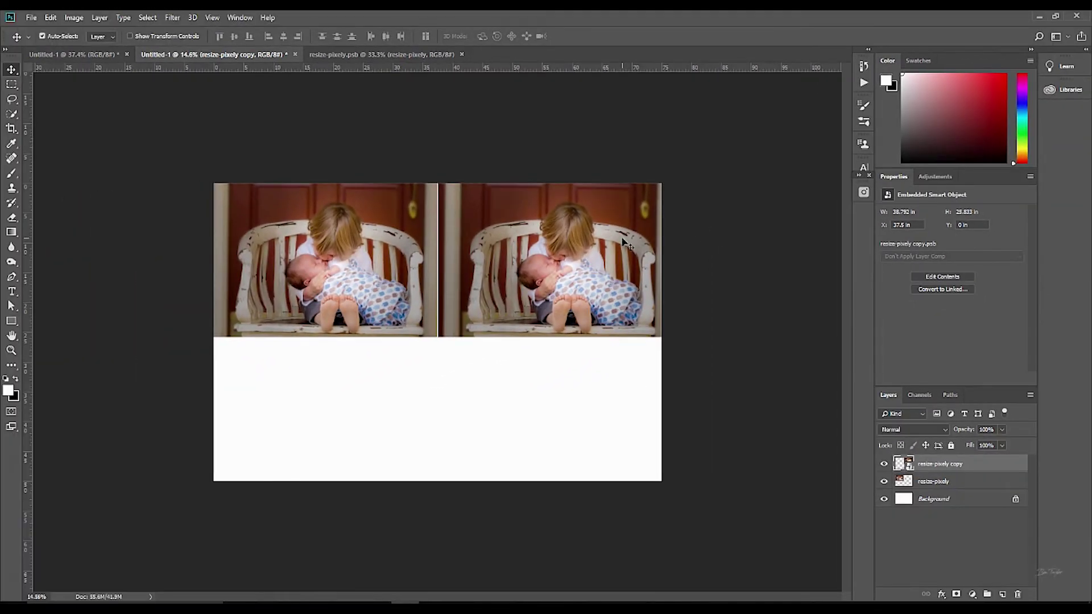
key("ctrl+t")
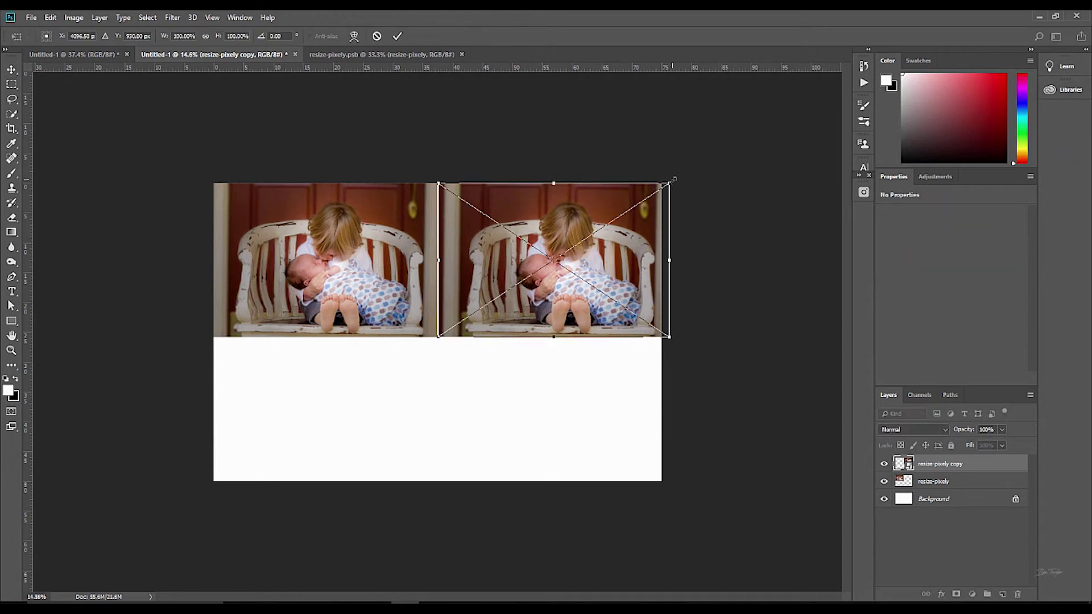
left_click_drag(670, 181, 483, 301)
left_click(397, 37)
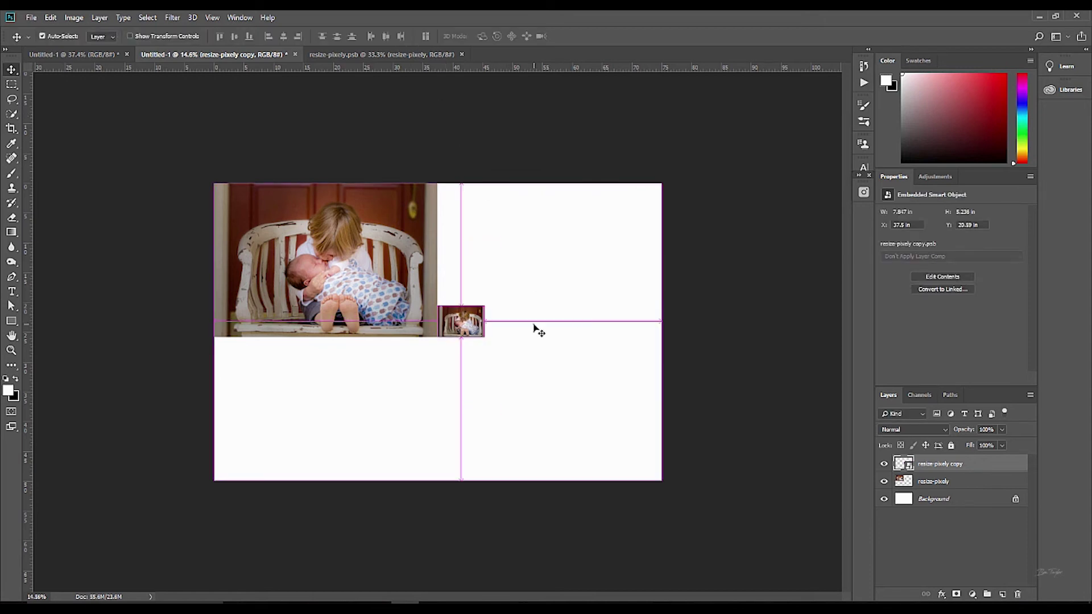
Enlarge the smart object copy to about 38.9 × 26 in and inspect the baby's face up close for sharpness.
key("ctrl+t")
left_click_drag(485, 302, 665, 172)
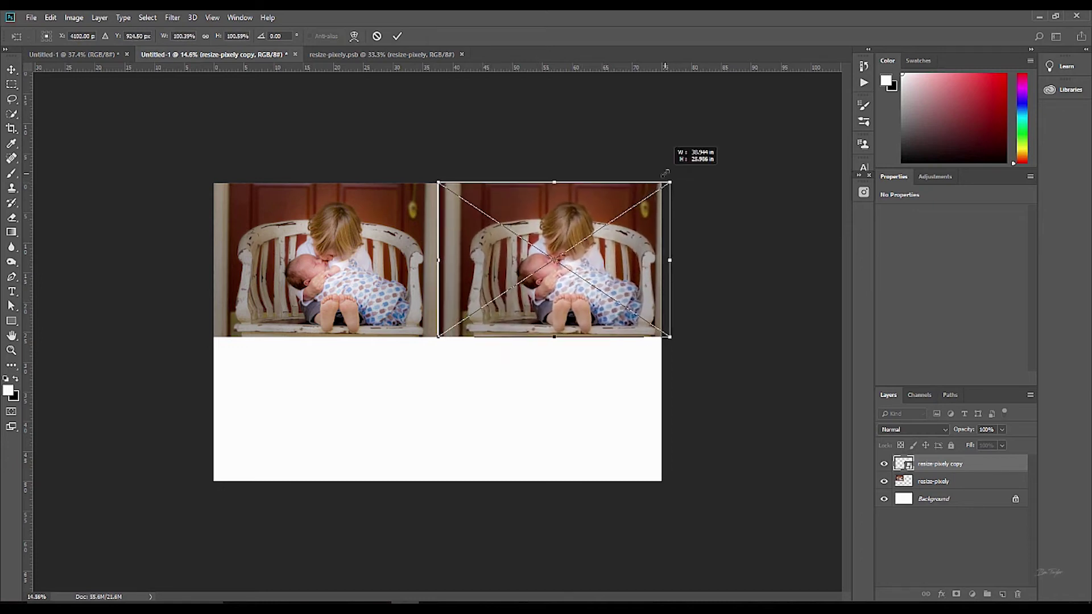
left_click(397, 36)
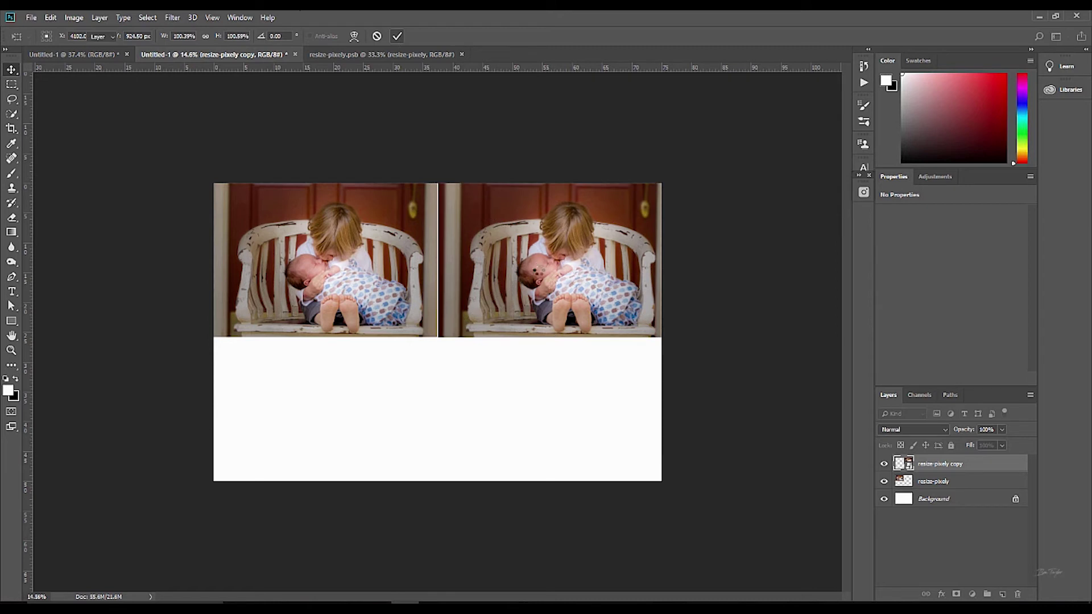
key("ctrl+plus")
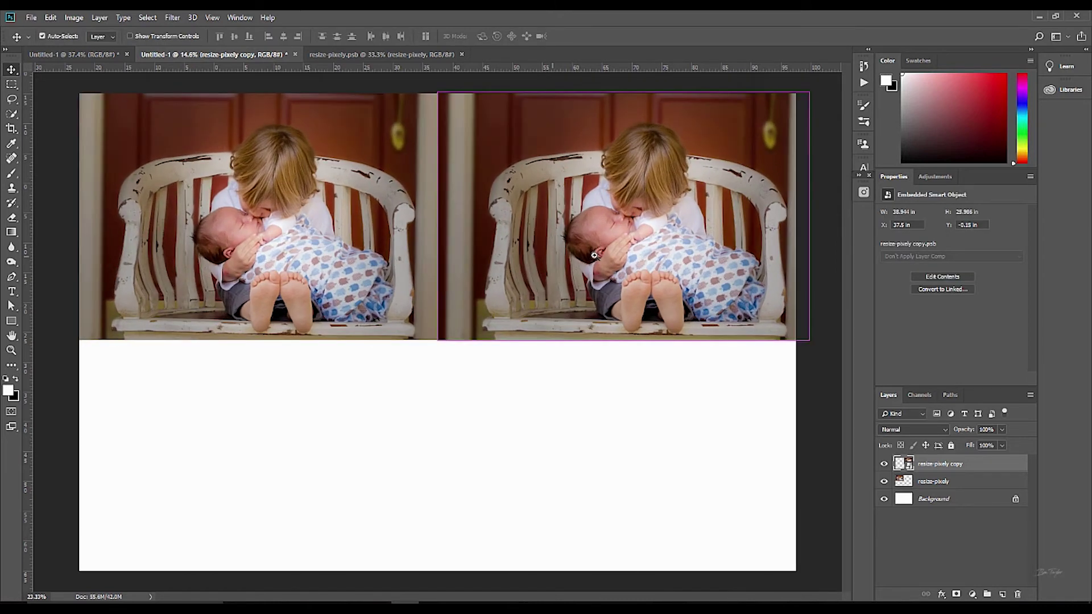
scroll(594, 256, "up", 8)
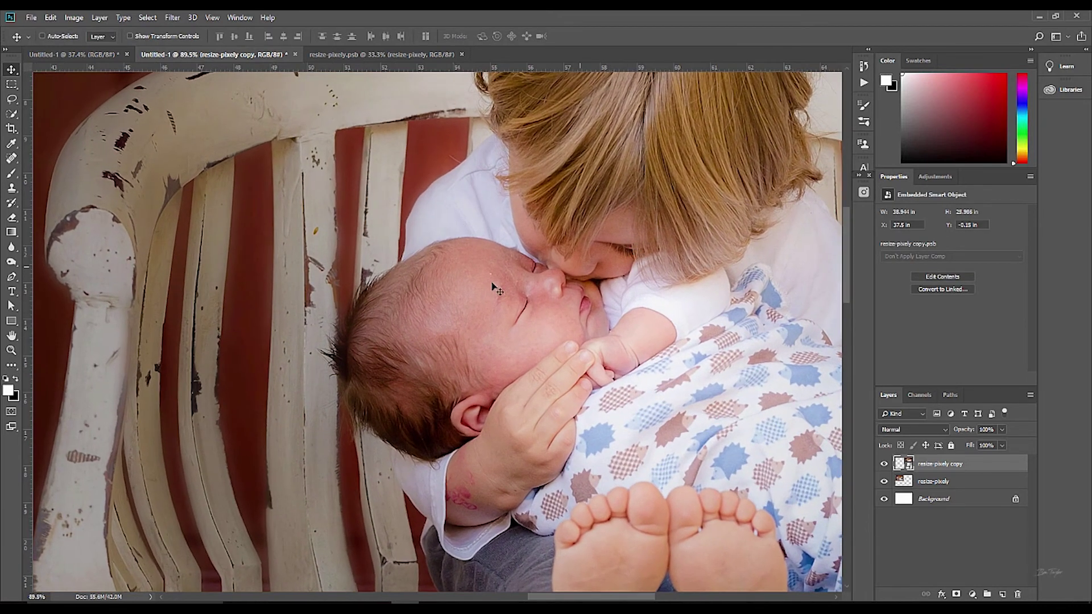
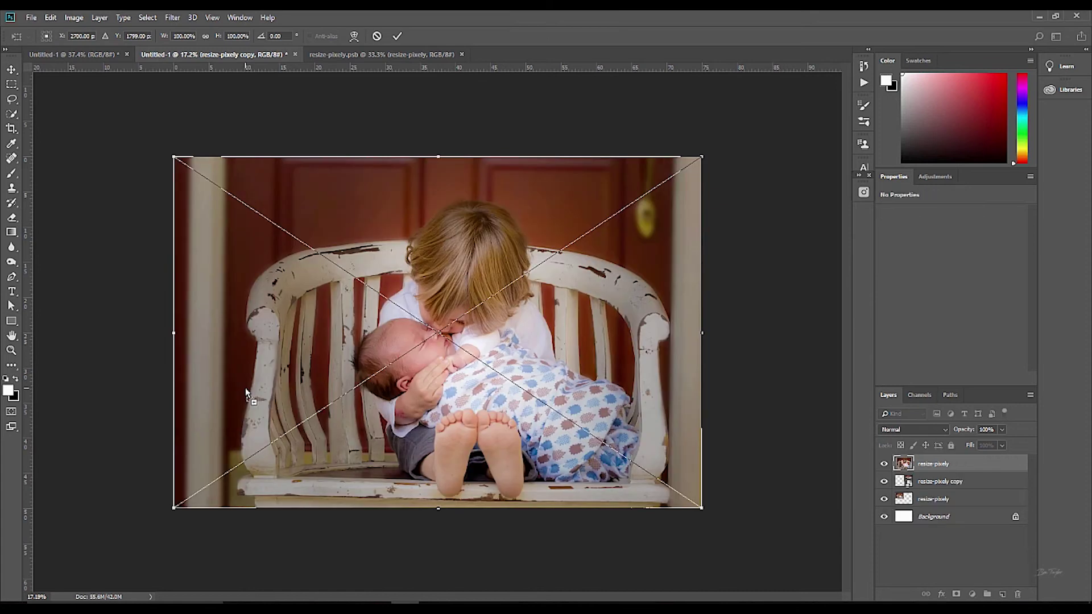
Place resize-pixely.jpg across the full canvas as an embedded smart object and scale it down to about 27% in the lower-left corner.
left_click(397, 37)
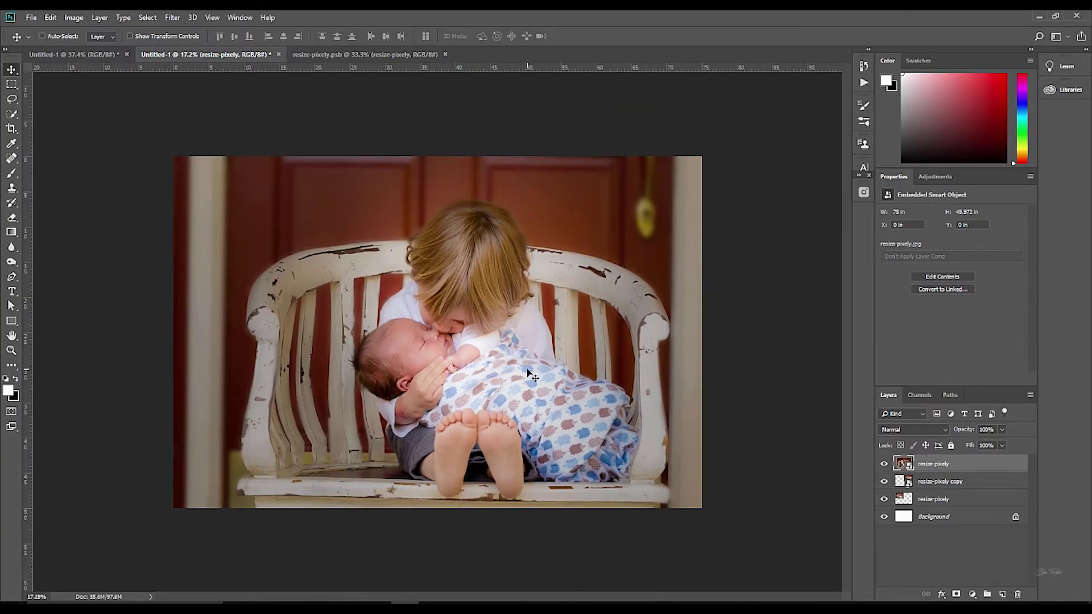
key("ctrl+t")
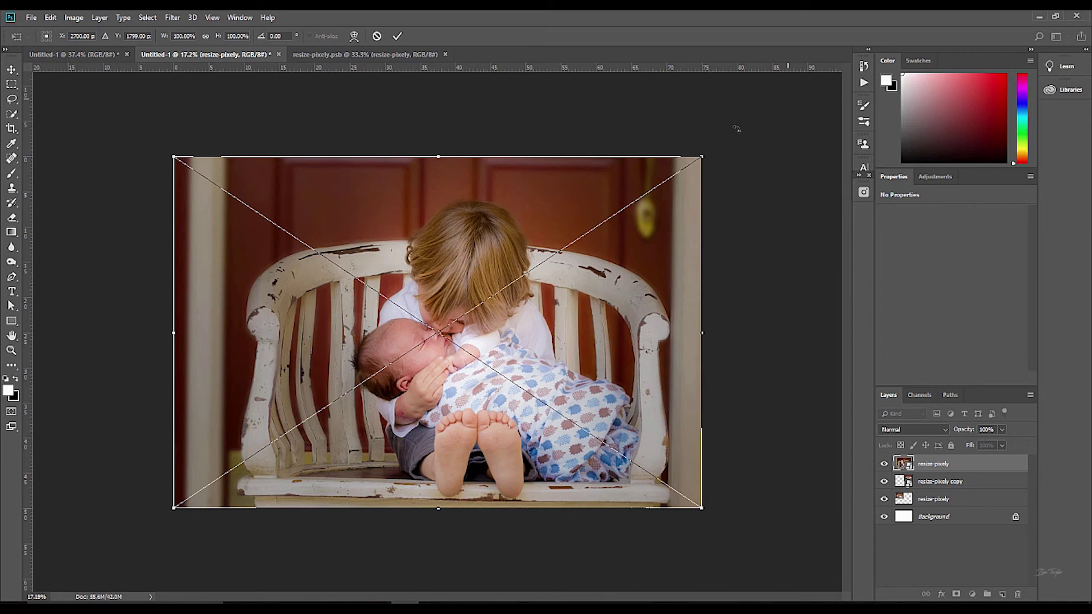
left_click_drag(701, 158, 317, 413)
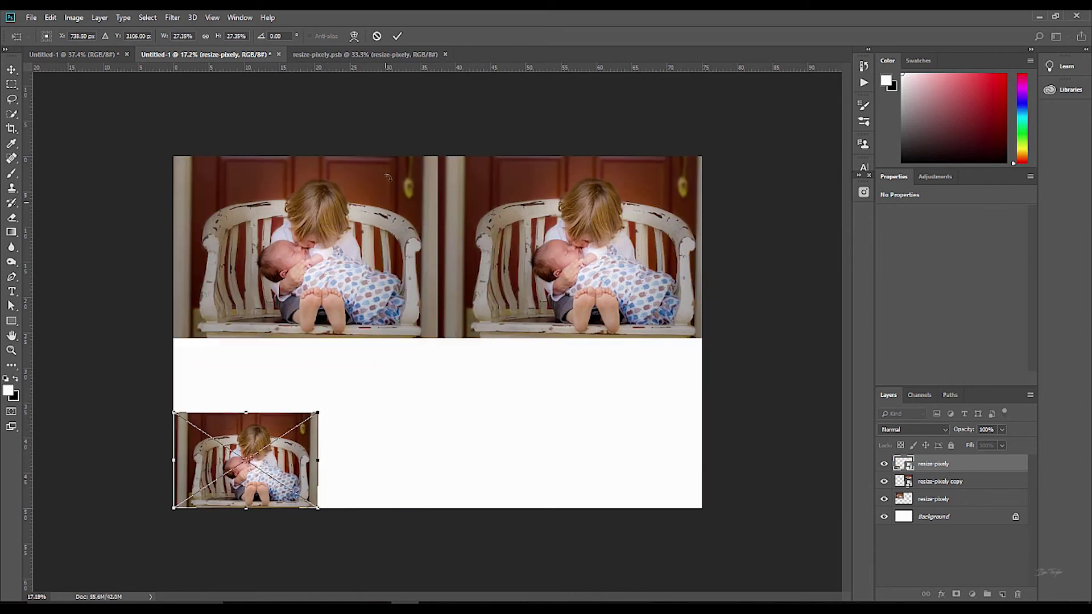
left_click(398, 36)
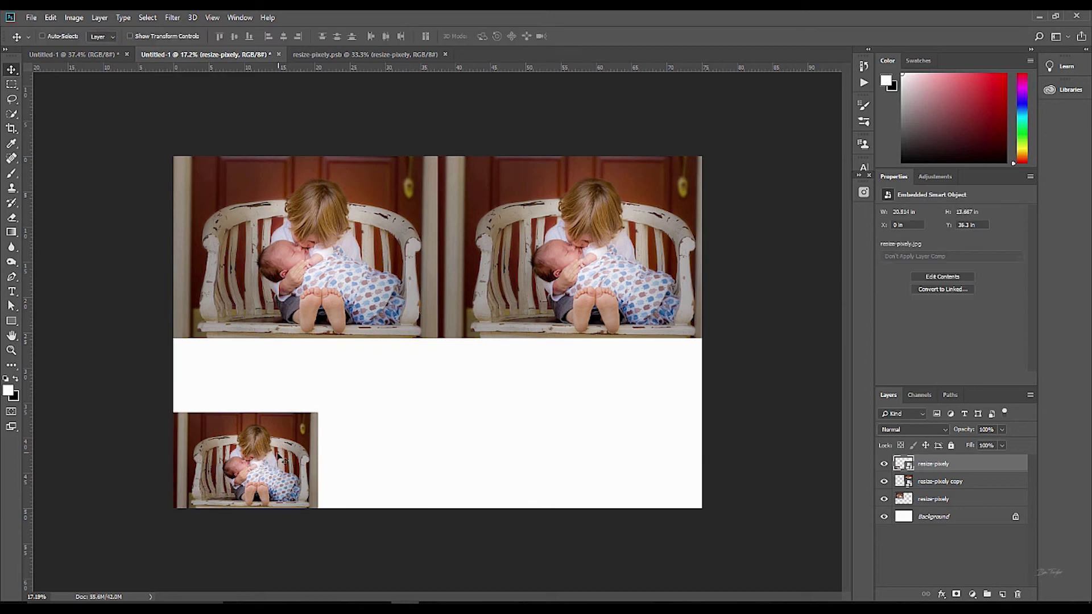
Enlarge the placed resize-pixely.jpg smart object to about 100.7% so it covers the whole canvas.
key("ctrl+t")
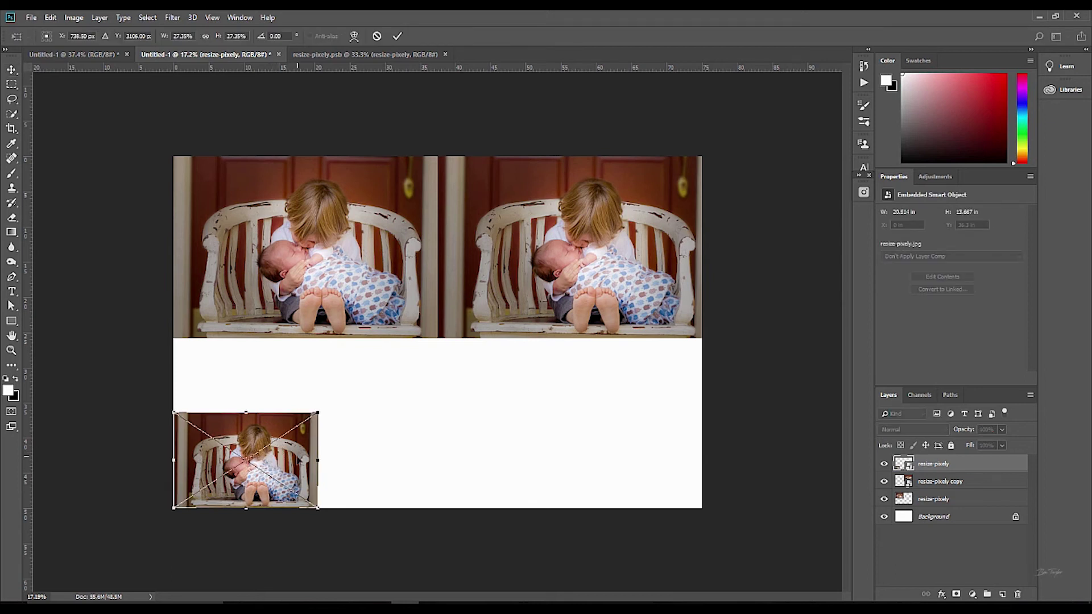
left_click_drag(320, 411, 705, 154)
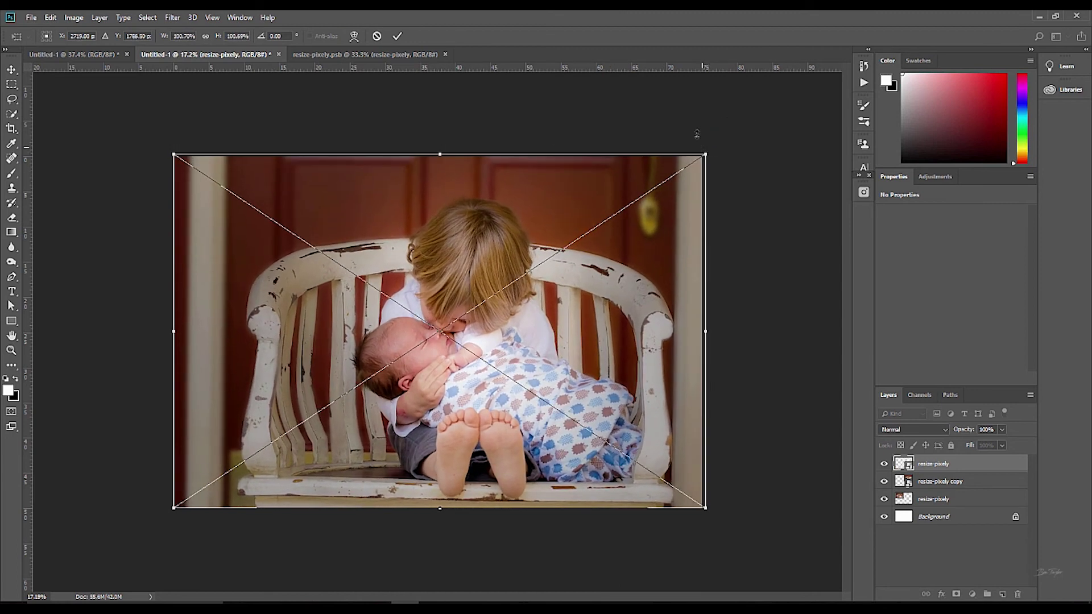
left_click(399, 37)
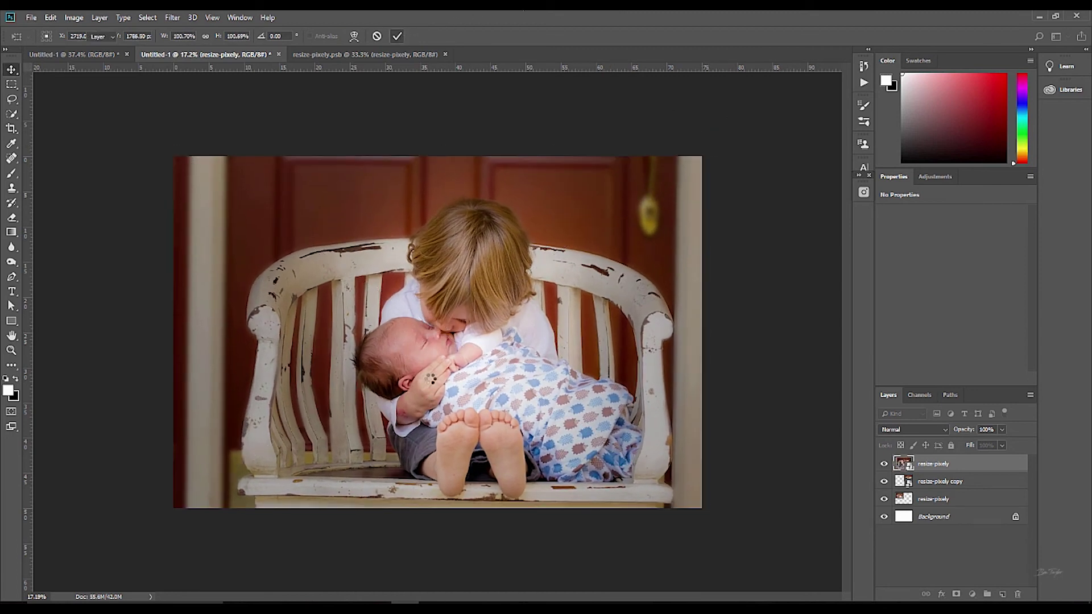
mouse_move(431, 350)
left_mouse_down()
mouse_move(494, 340)
mouse_move(419, 341)
left_mouse_up()
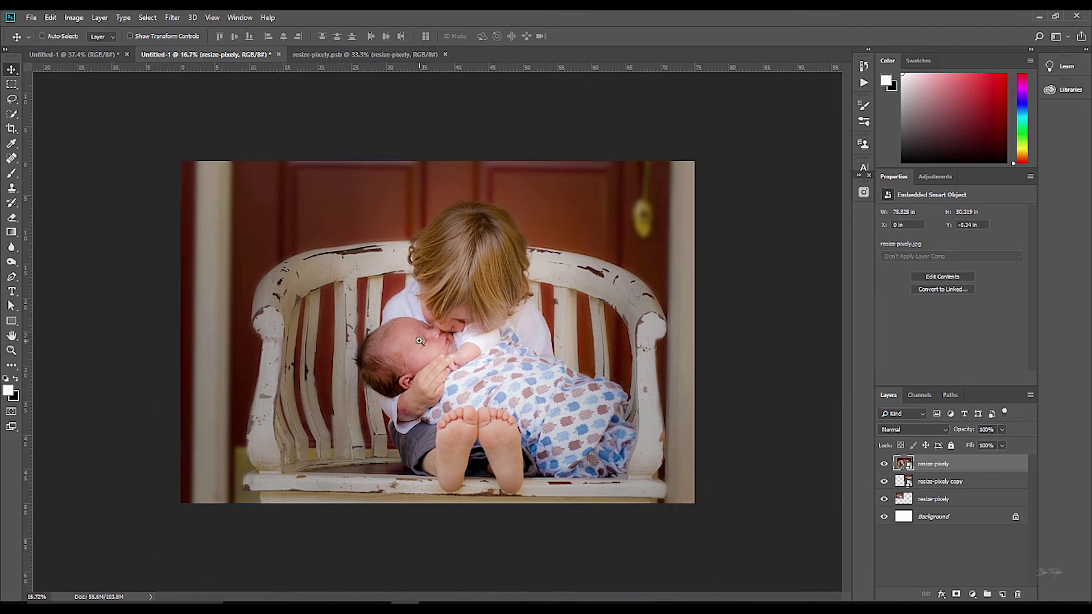